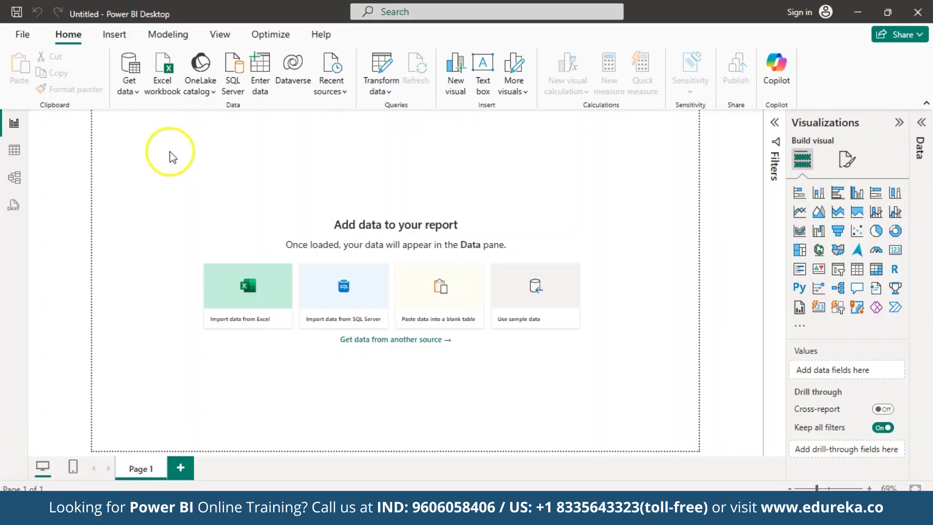
# Step: Load the sales CSV file from the Downloads folder and expand the sales table's field list
pyautogui.click(129, 94)
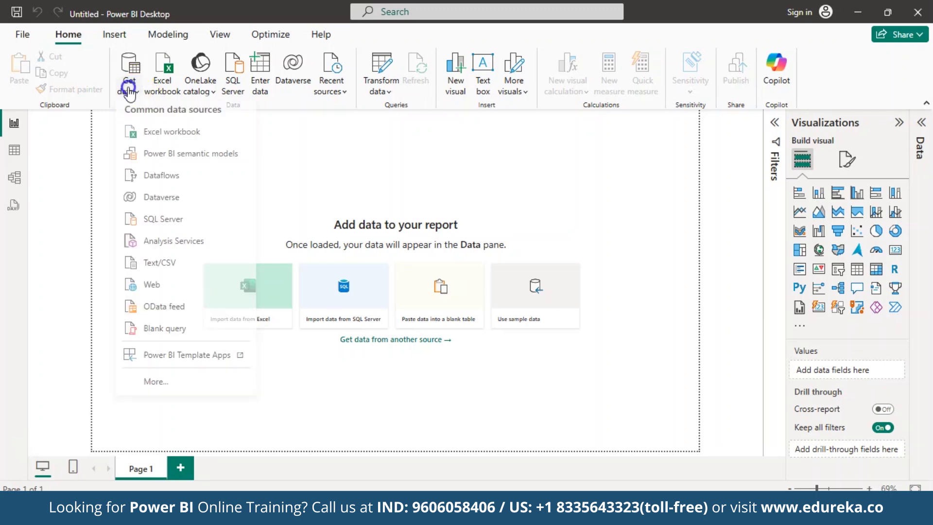
pyautogui.click(177, 267)
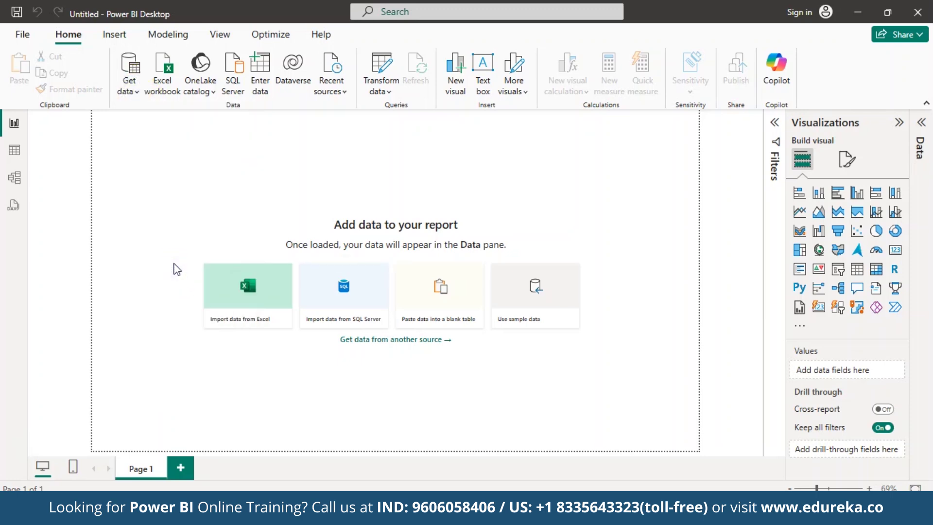
pyautogui.click(170, 150)
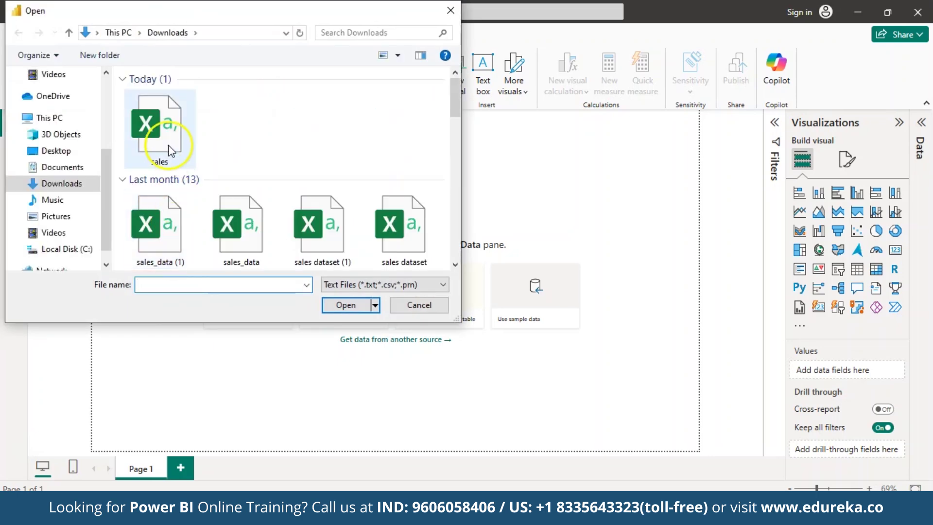
pyautogui.click(340, 305)
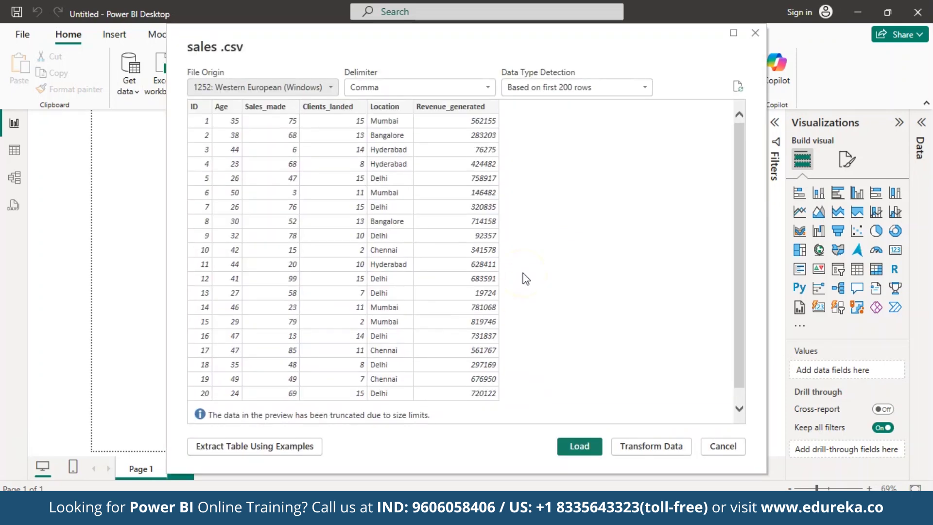
pyautogui.click(580, 447)
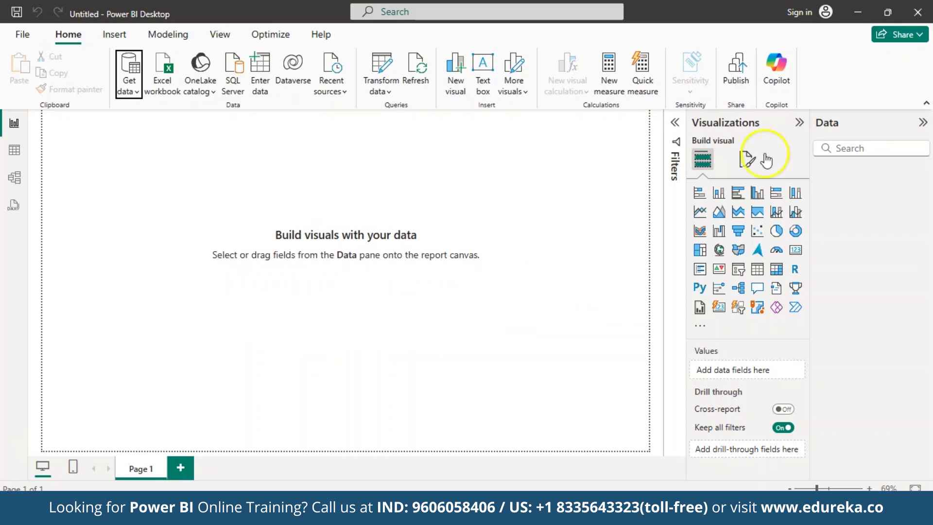
pyautogui.click(821, 172)
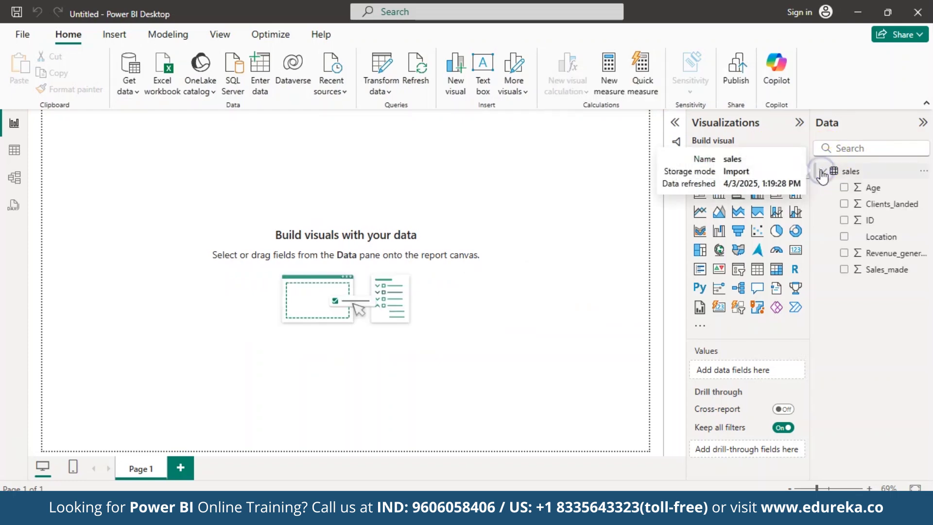
# Step: Add a new calculated column to the sales table and name it Income Category
pyautogui.click(14, 149)
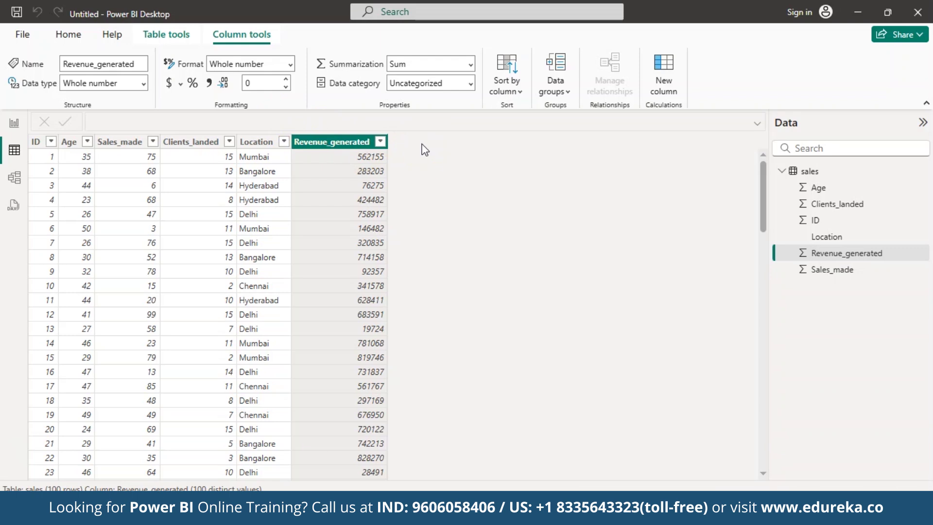
pyautogui.click(398, 130)
pyautogui.click(662, 83)
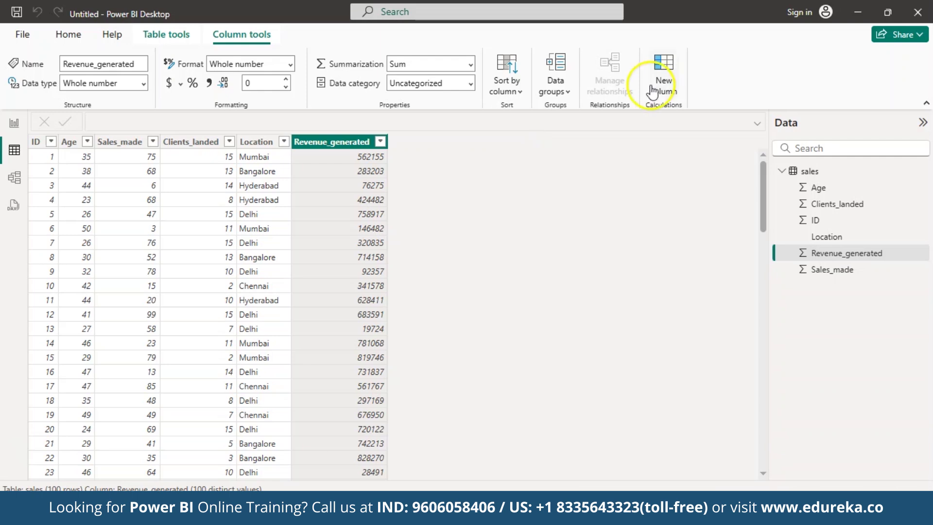
pyautogui.doubleClick(104, 121)
pyautogui.write('In')
pyautogui.write('come Category')
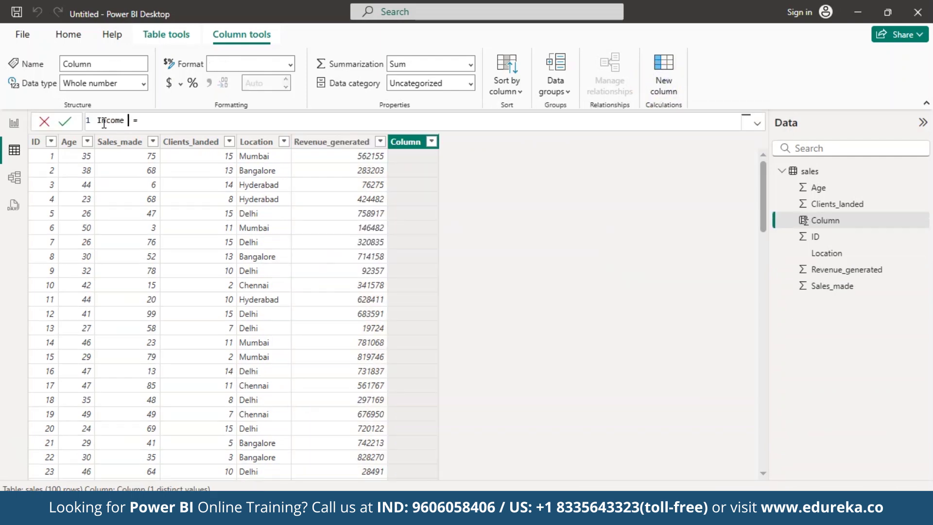
# Step: Define Income Category with SWITCH on Revenue_generated: Low below 90000, Mid from 90000 to 500000, High above 500000, otherwise Unknown; check the rows
pyautogui.click(183, 122)
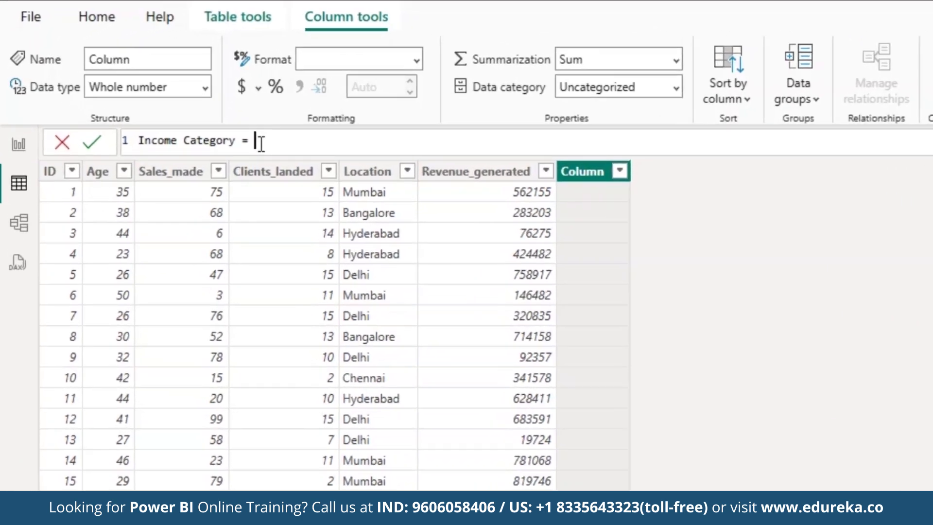
pyautogui.write('SWITCH(     TRUE(),     \'sales\'[Revenue_generated] < 90000, "Low",     \'sales\'[Revenue_generated] >= 90000 && \'sales\'[Revenue_generated] <= 500000, "Mid",     \'sales\'[Revenue_generated] > 500000, "High",     "Unknown" )')
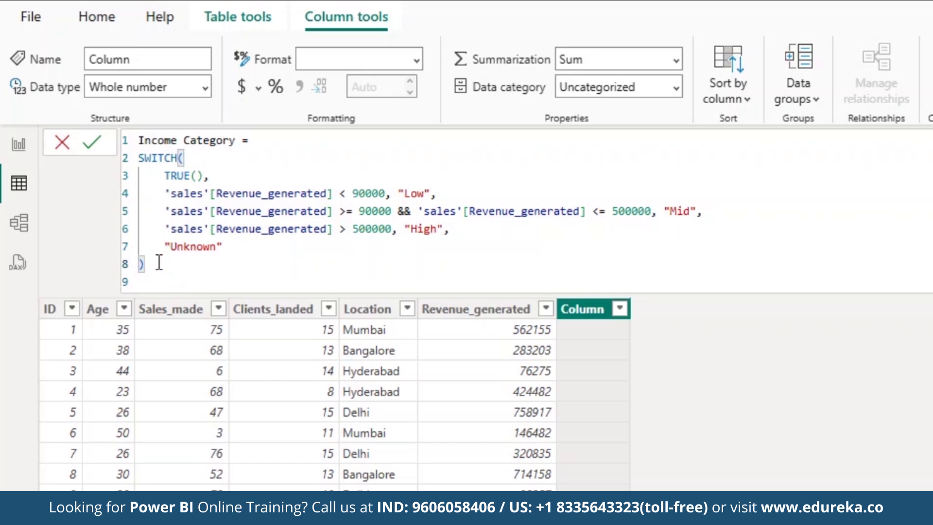
pyautogui.click(202, 257)
pyautogui.click(93, 146)
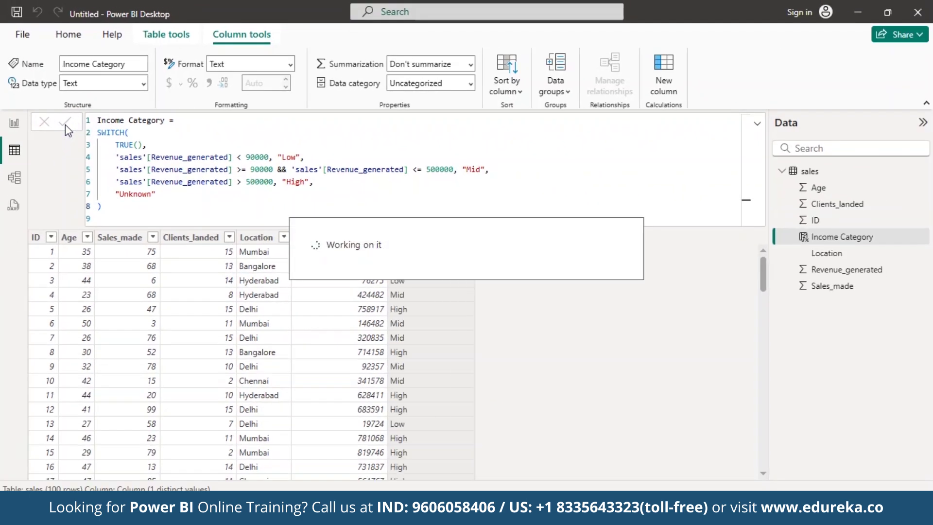
pyautogui.scroll(-1, 748, 461)
pyautogui.scroll(1, 518, 336)
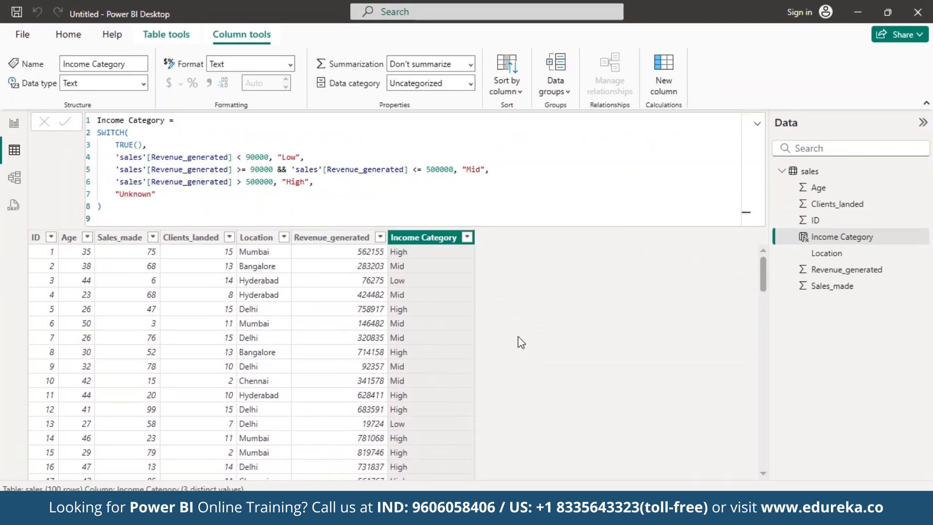
pyautogui.scroll(-1, 518, 336)
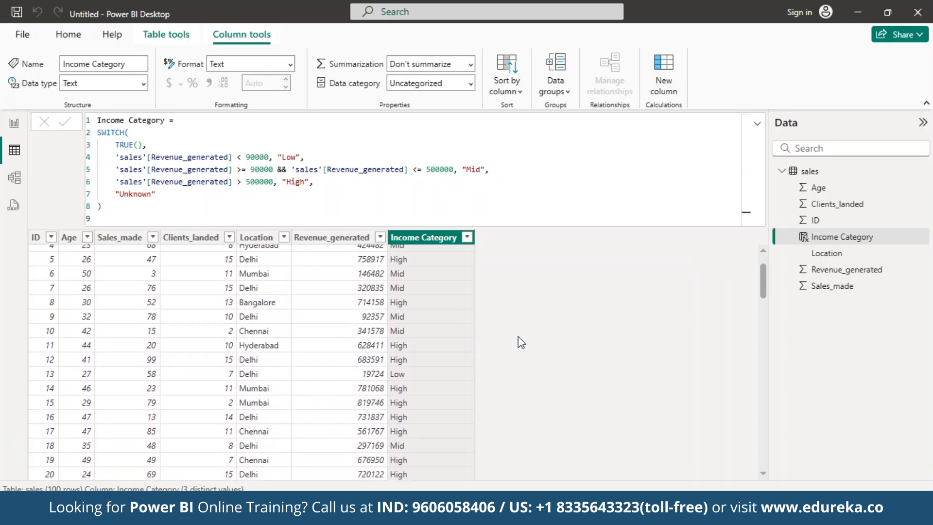
pyautogui.scroll(-2, 518, 336)
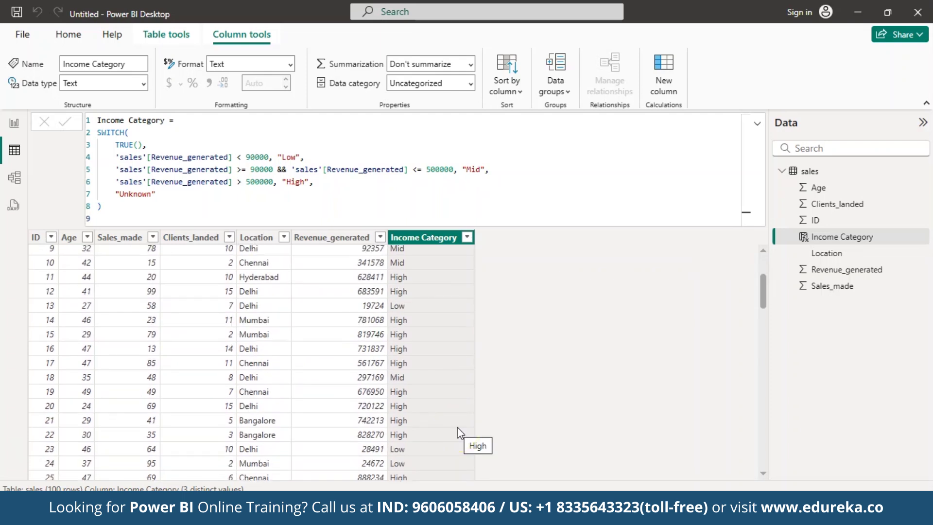
# Step: Insert a stacked column chart on the report page, enlarge it and move it to the middle of the canvas
pyautogui.click(14, 125)
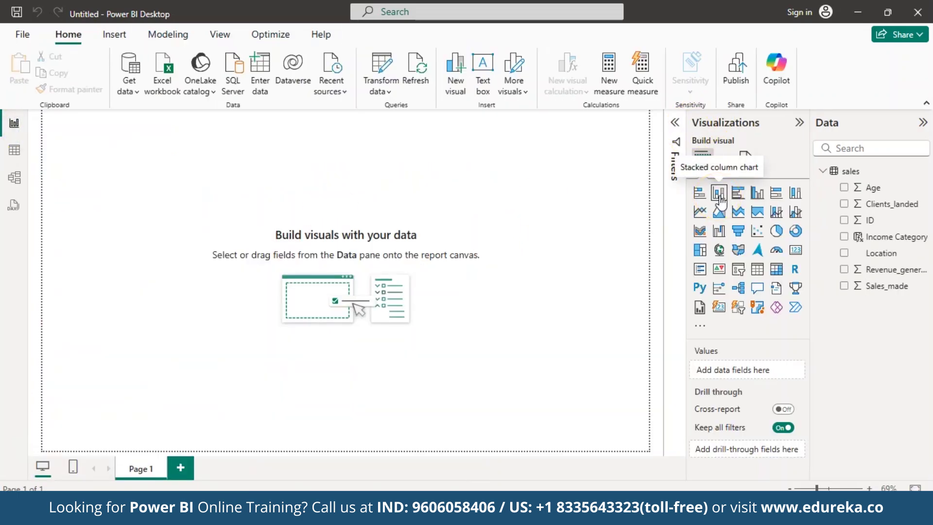
pyautogui.click(719, 194)
pyautogui.moveTo(173, 246); pyautogui.dragTo(265, 298)
pyautogui.moveTo(168, 191); pyautogui.dragTo(349, 243)
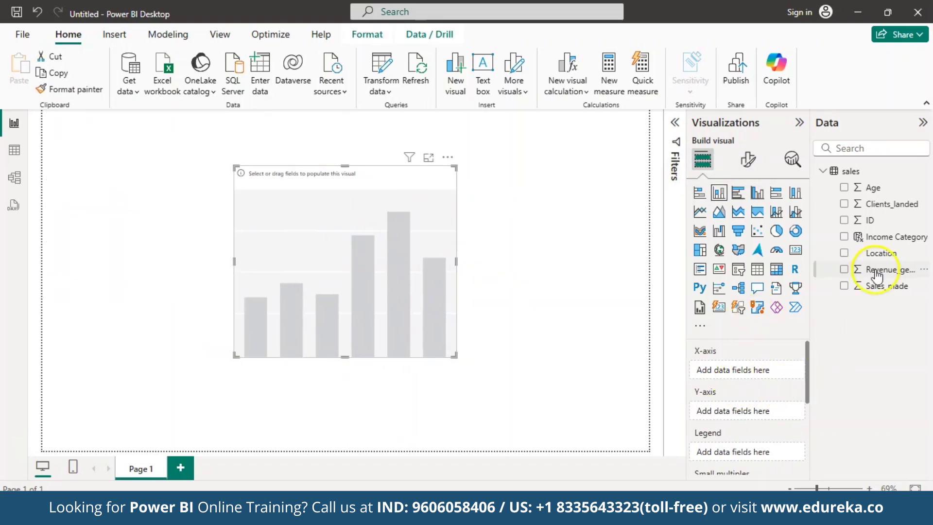
# Step: Plot the count of ID on the Y-axis against Income Category on the X-axis, and widen the chart slightly
pyautogui.moveTo(891, 240); pyautogui.dragTo(763, 370)
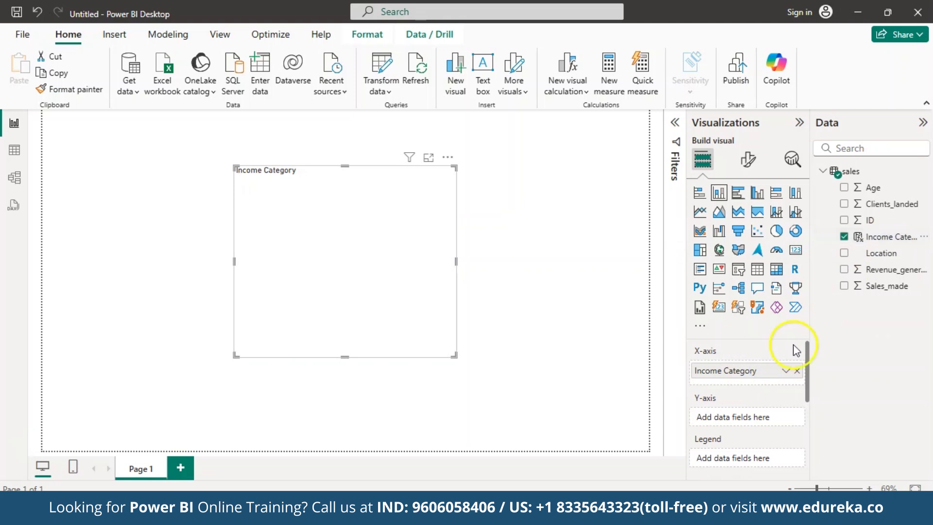
pyautogui.moveTo(883, 222); pyautogui.dragTo(764, 416)
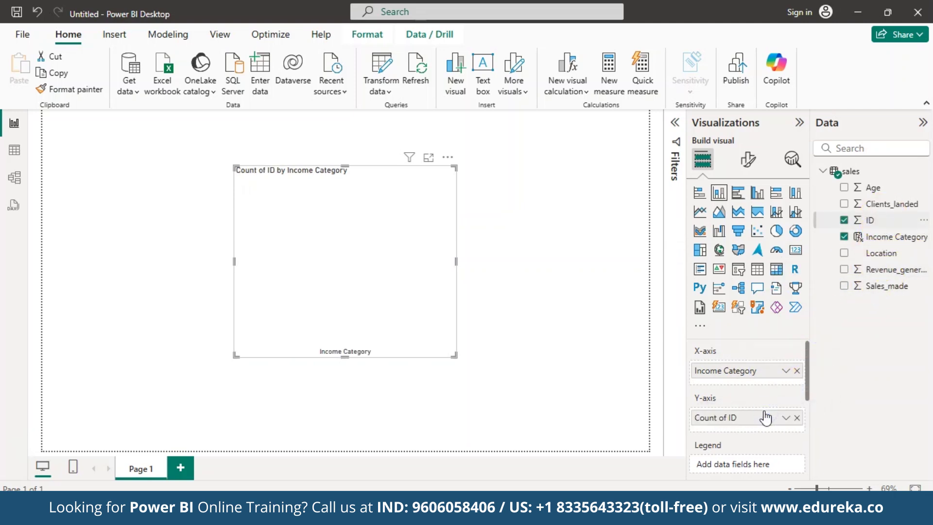
pyautogui.moveTo(456, 356); pyautogui.dragTo(503, 361)
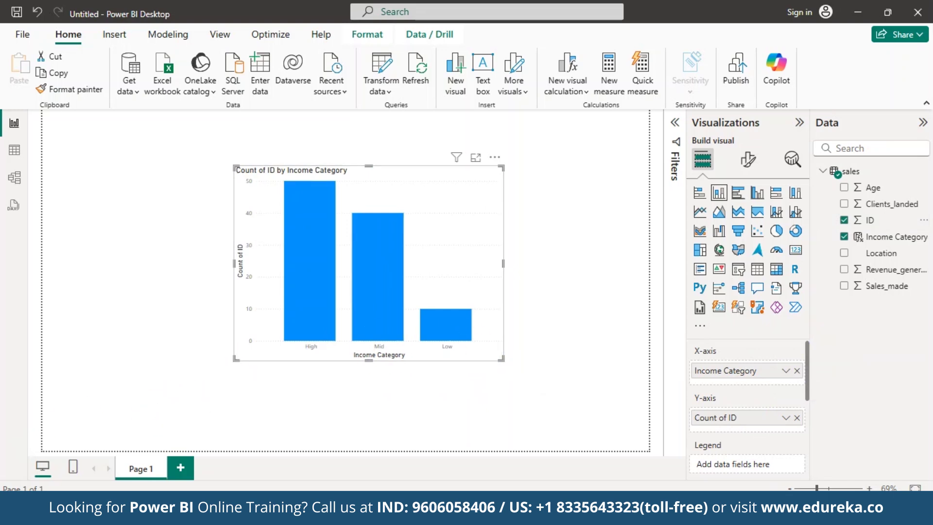
pyautogui.moveTo(322, 225)
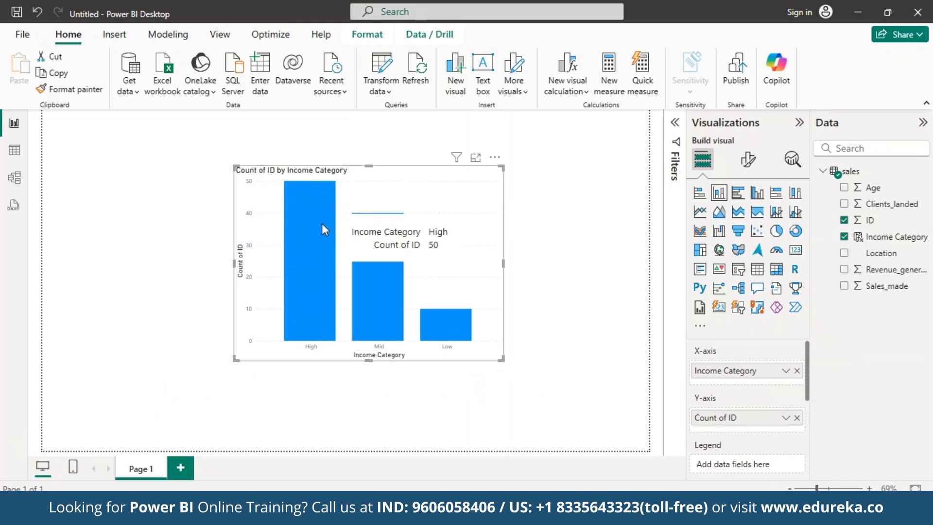
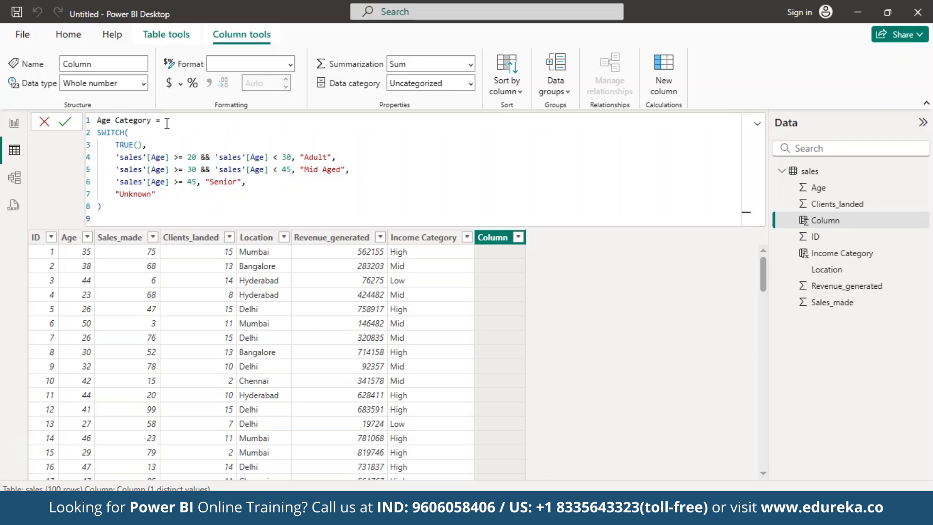
# Step: Commit the Age Category SWITCH formula and review the categories assigned in the sales rows
pyautogui.click(67, 125)
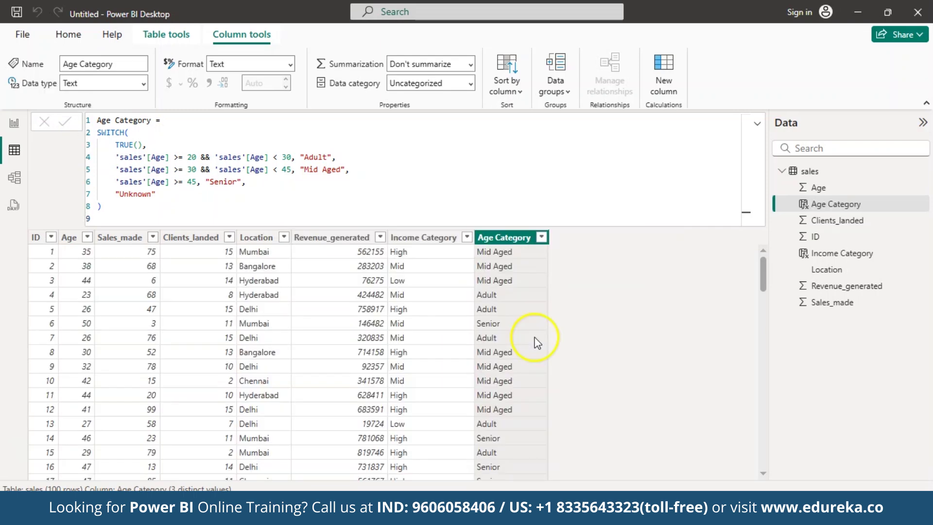
pyautogui.scroll(-1, 537, 343)
pyautogui.scroll(1, 536, 342)
pyautogui.scroll(-3, 537, 342)
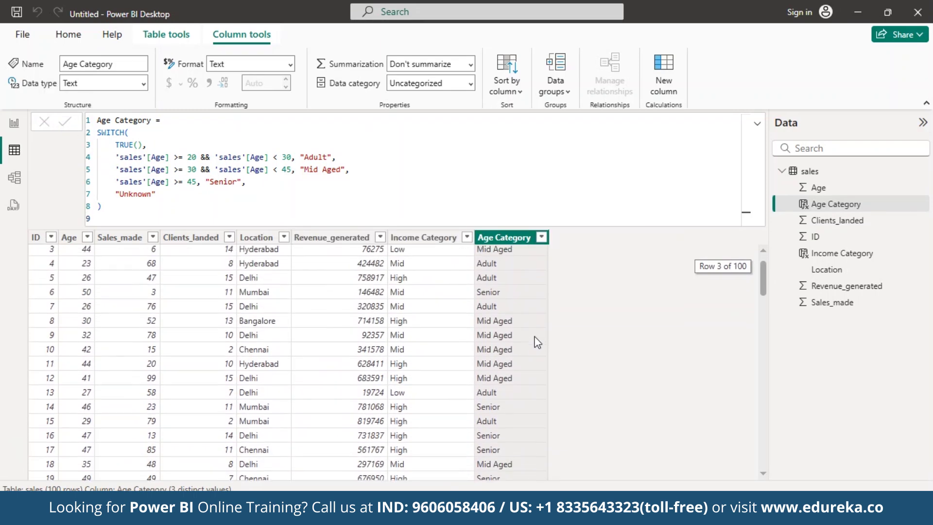
pyautogui.scroll(-2, 537, 343)
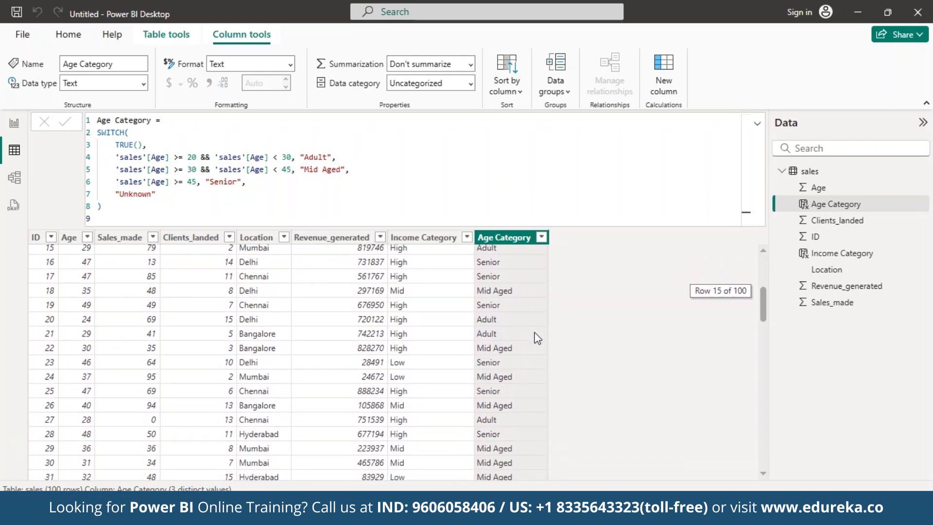
pyautogui.scroll(5, 537, 340)
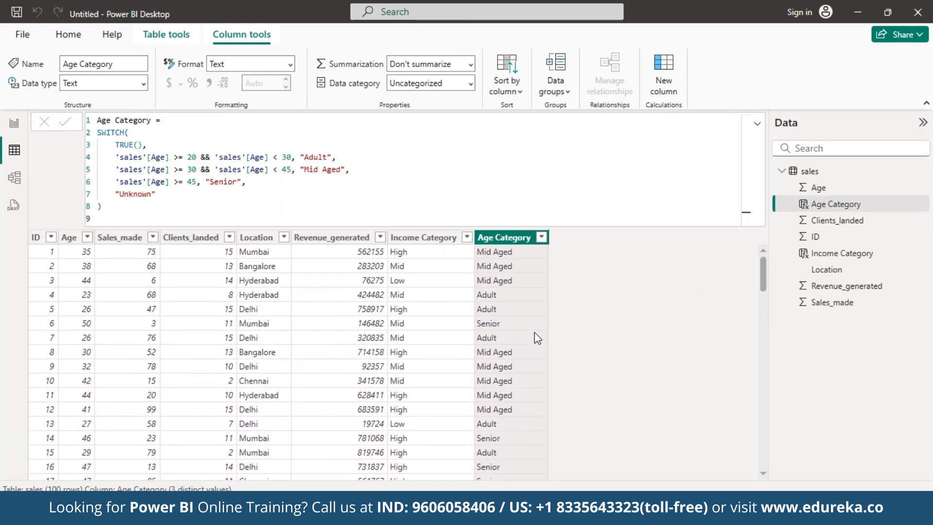
# Step: Split the report chart's columns by using Age Category as the legend, and inspect the High column's segments
pyautogui.click(15, 129)
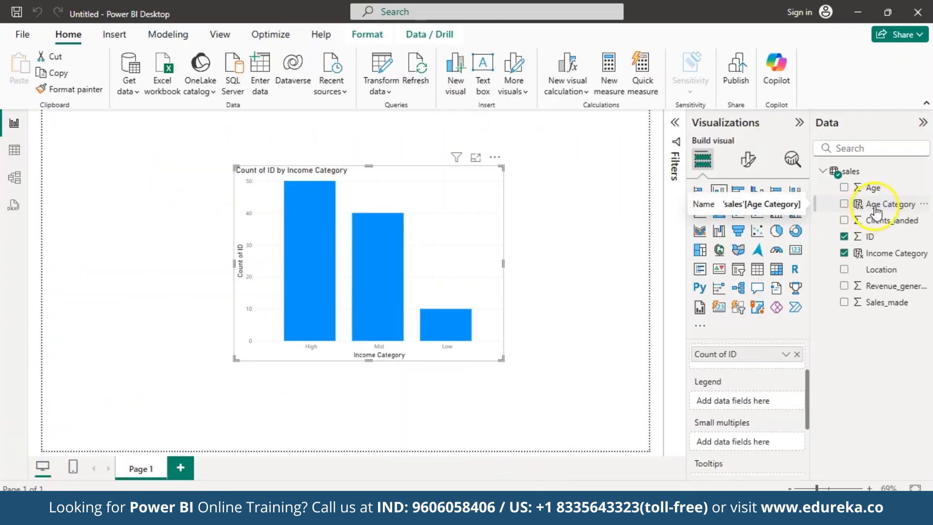
pyautogui.moveTo(877, 209); pyautogui.dragTo(750, 402)
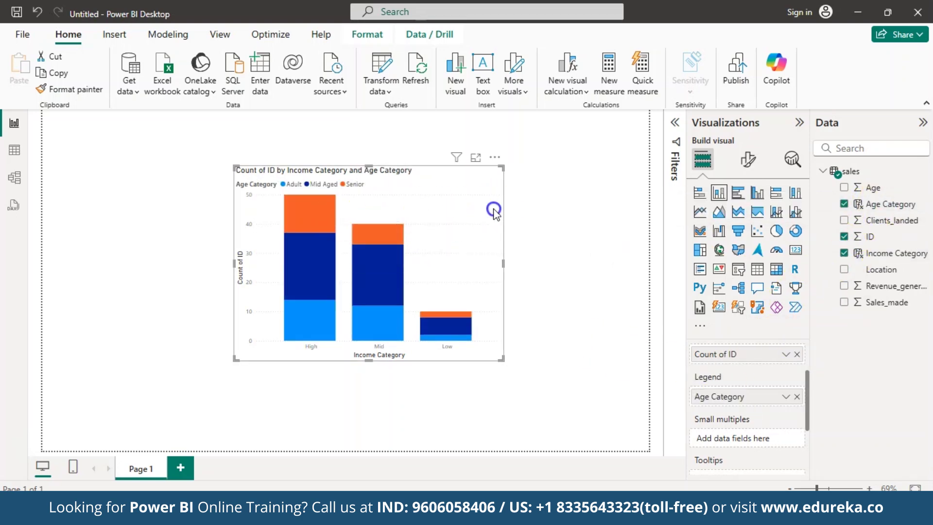
pyautogui.click(303, 199)
pyautogui.click(325, 259)
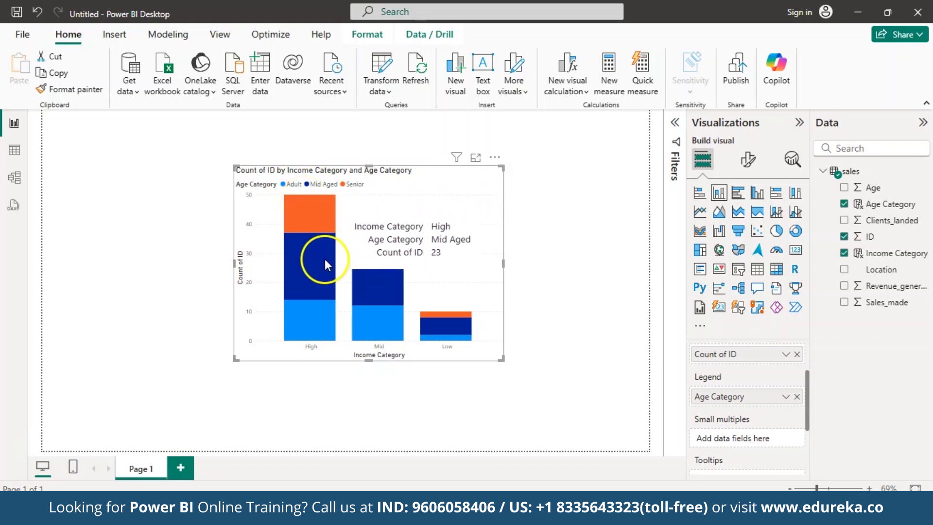
pyautogui.click(316, 328)
pyautogui.click(486, 275)
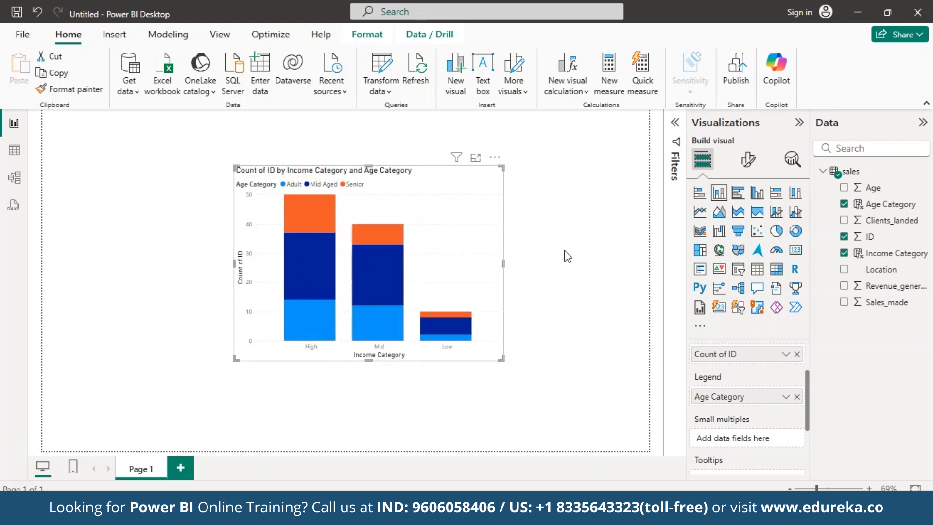